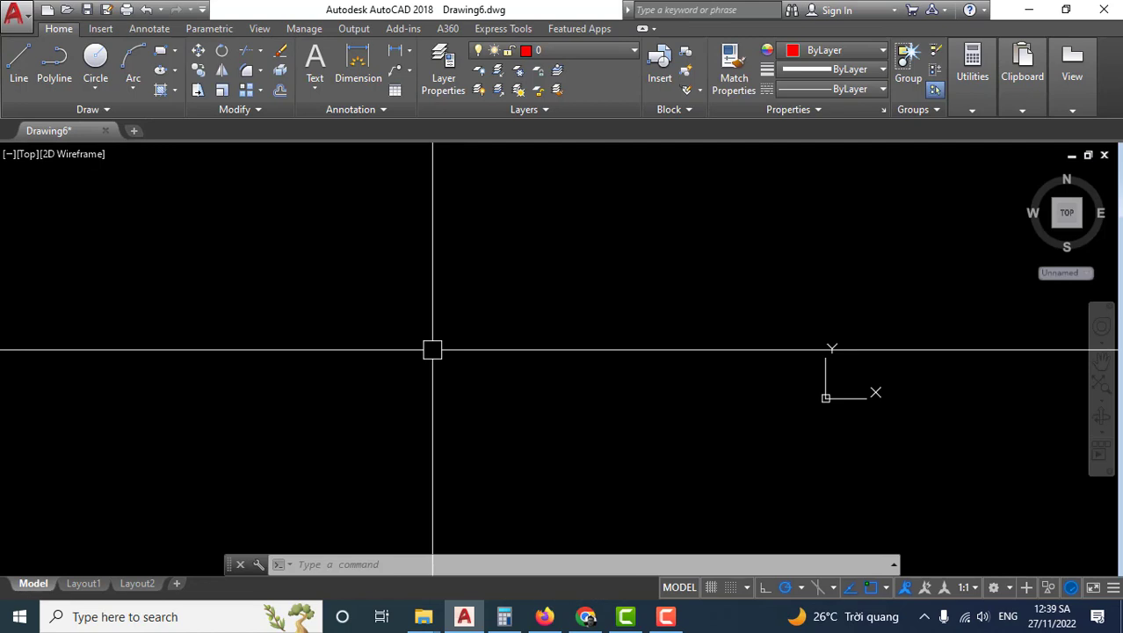
# Draw a closed horizontal rectangle from four separate line segments, finishing it with the Close option.
pyautogui.write('L')
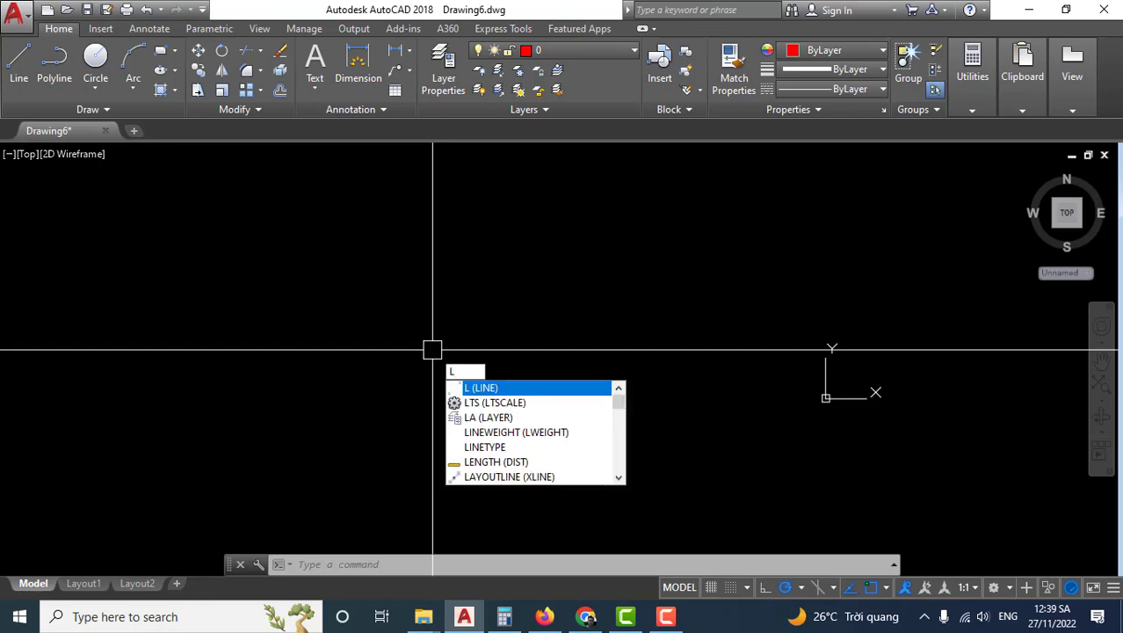
pyautogui.press('Return')
pyautogui.click(406, 391)
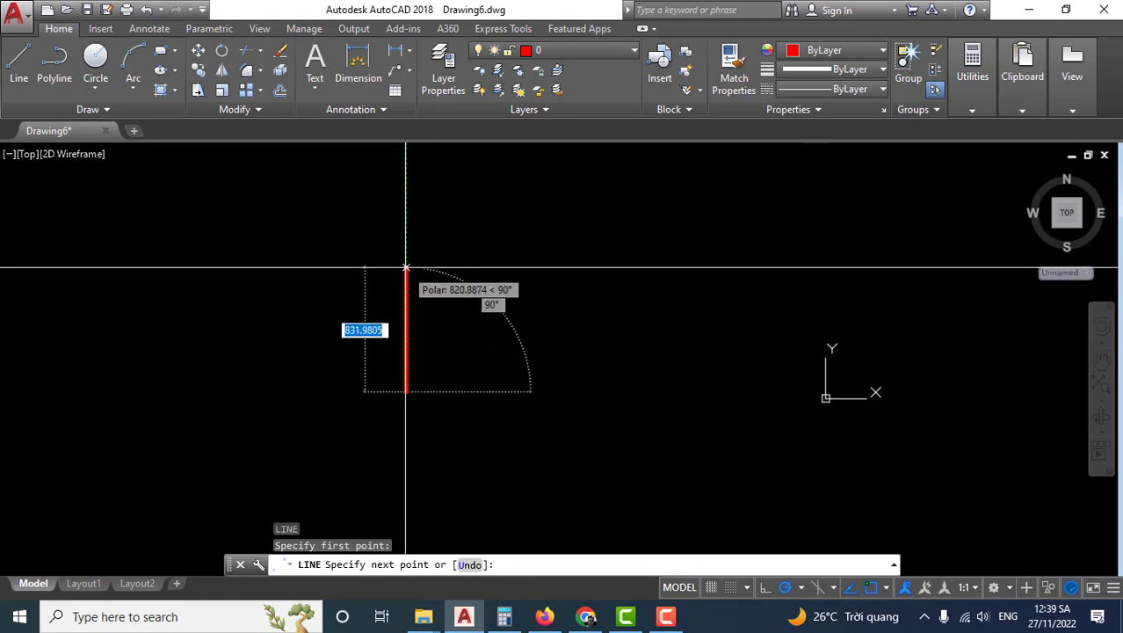
pyautogui.click(406, 239)
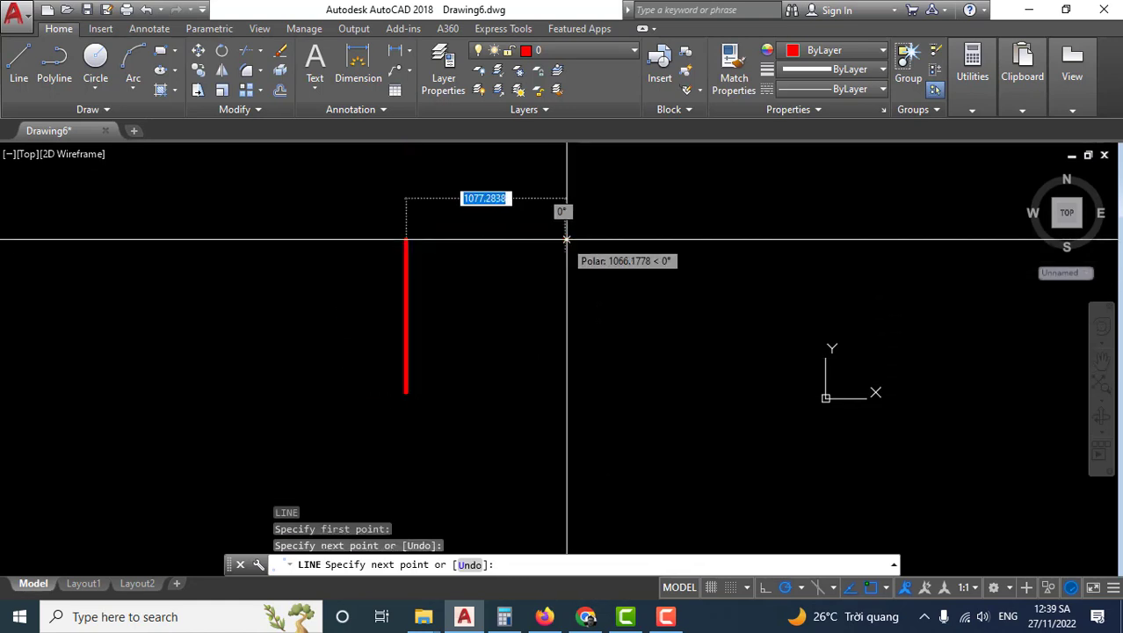
pyautogui.click(676, 239)
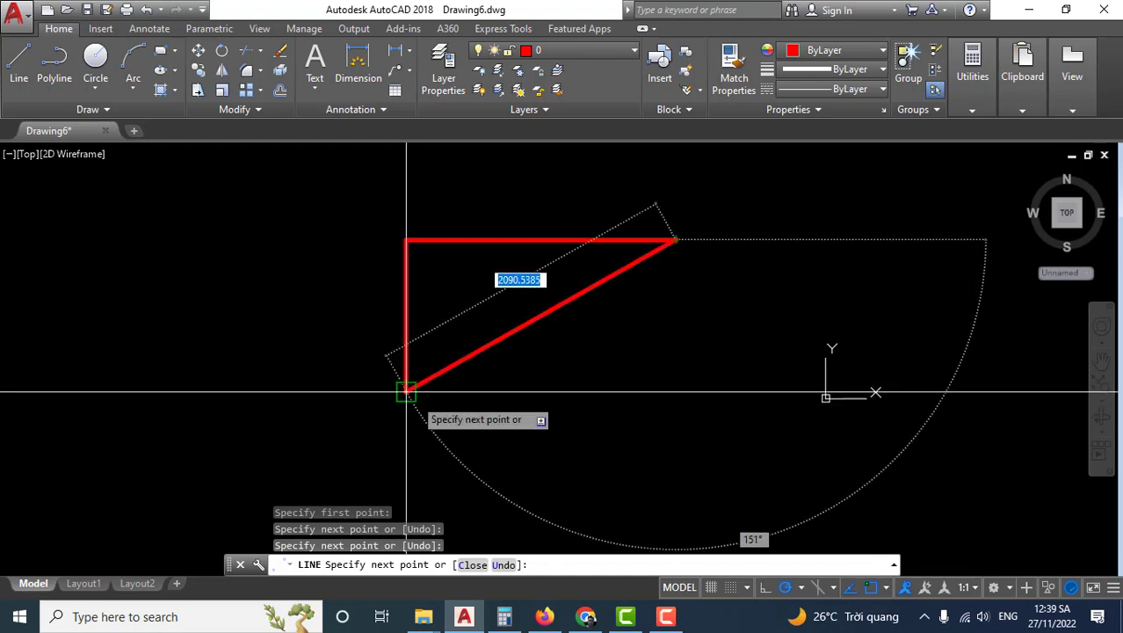
pyautogui.click(677, 392)
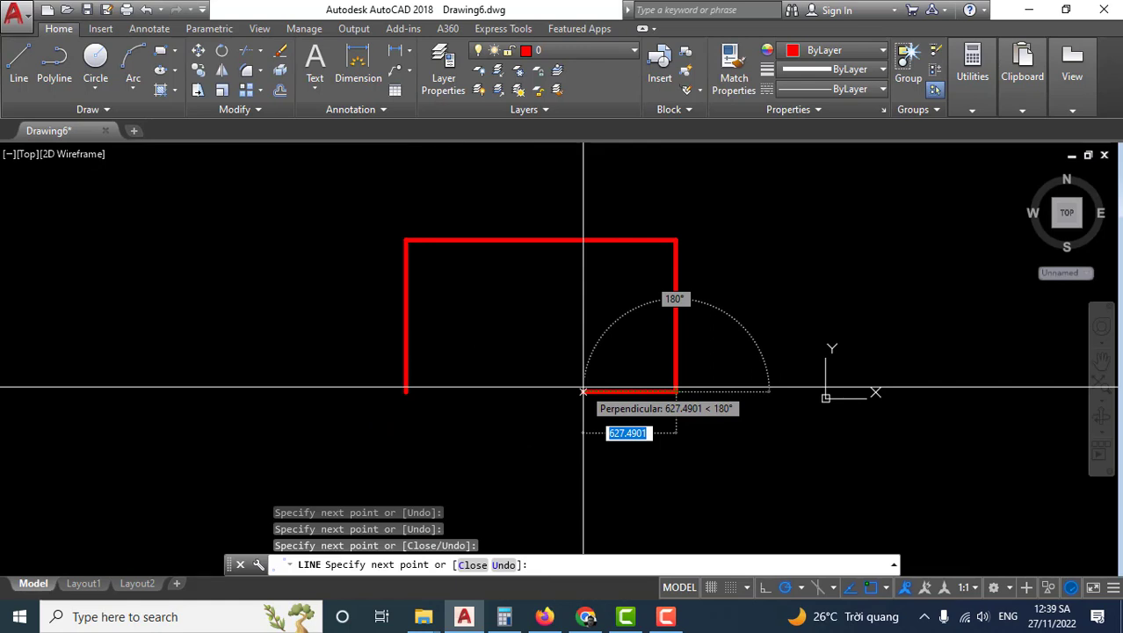
pyautogui.write('c')
pyautogui.press('Return')
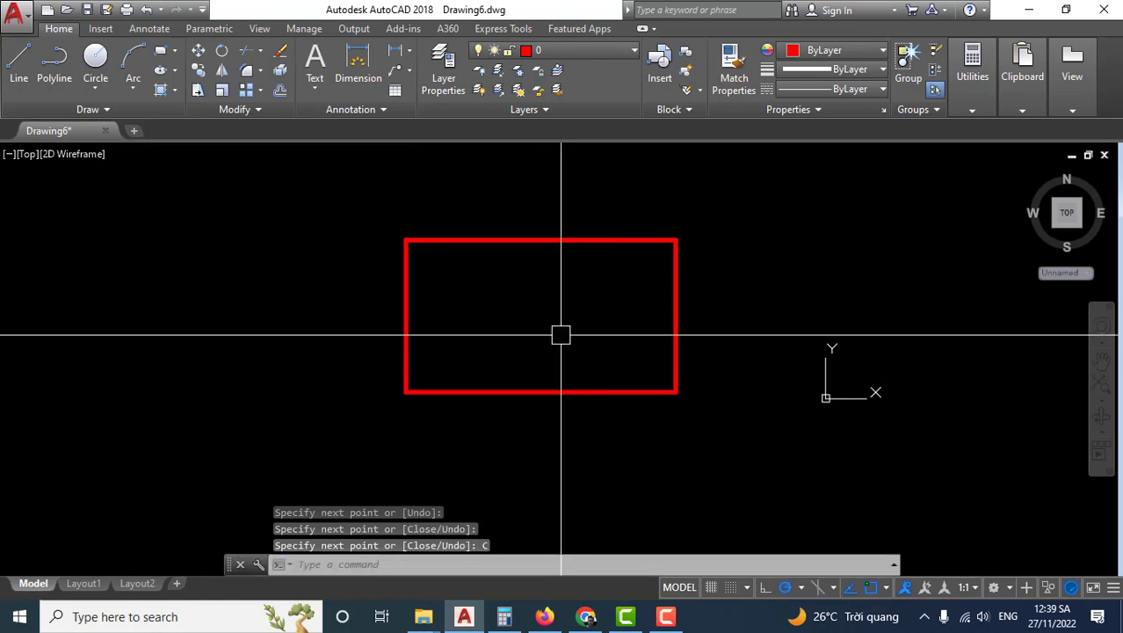
# Draw a smaller, nearly square rectangle below the first one with the Line command and close it.
pyautogui.scroll(-2, 561, 328)
pyautogui.moveTo(561, 328); pyautogui.dragTo(474, 372, button='middle')
pyautogui.moveTo(410, 318); pyautogui.dragTo(514, 281, button='middle')
pyautogui.write('l')
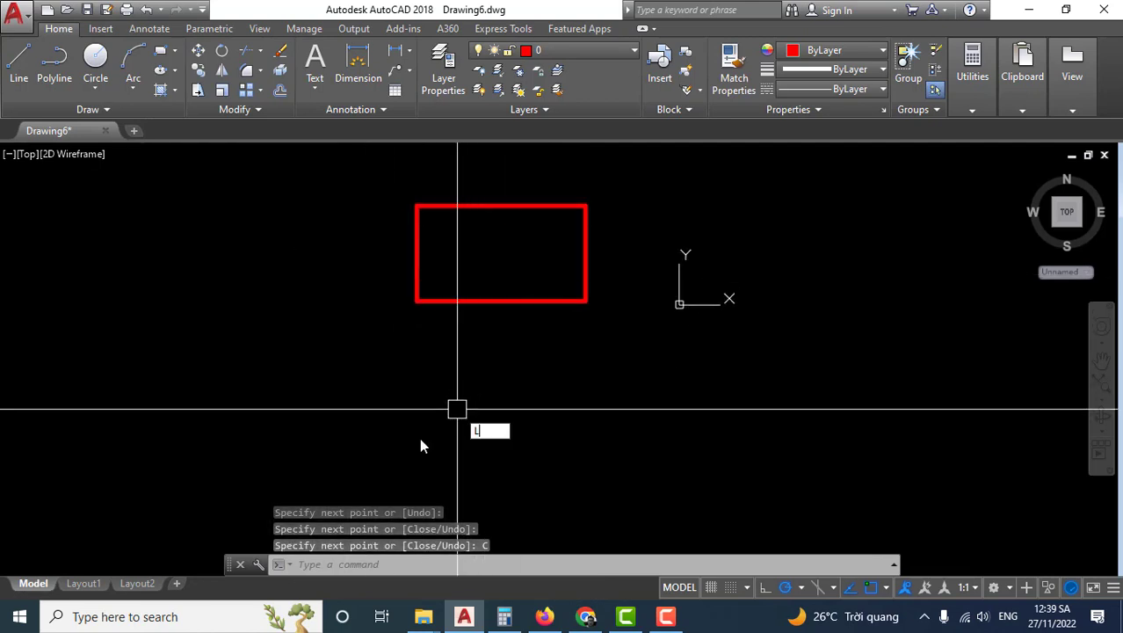
pyautogui.press('Return')
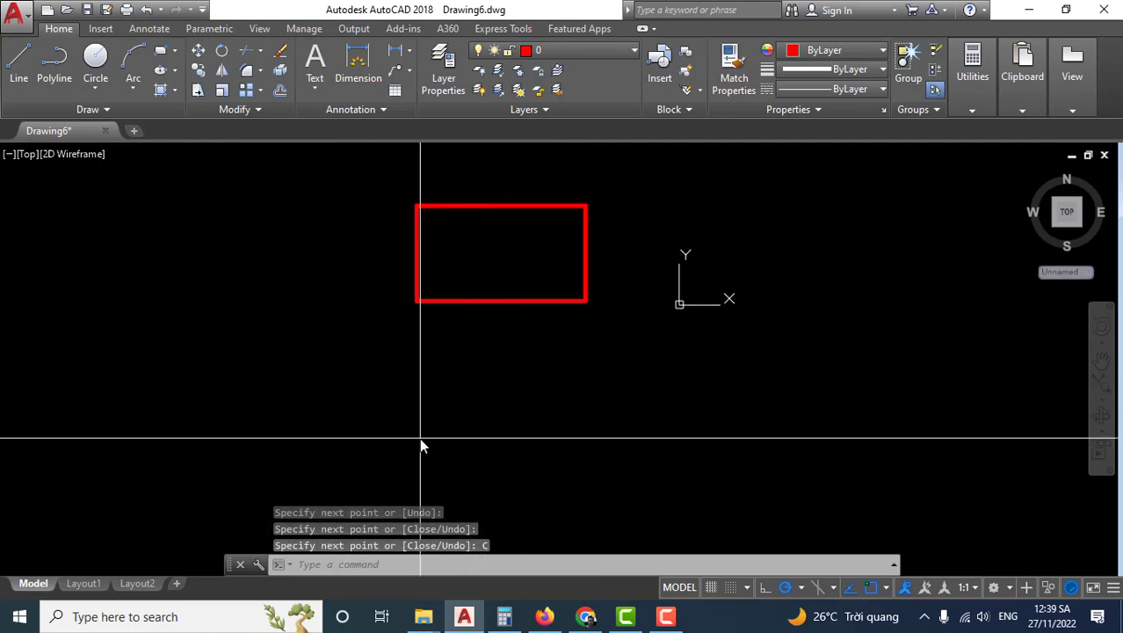
pyautogui.click(409, 447)
pyautogui.click(408, 354)
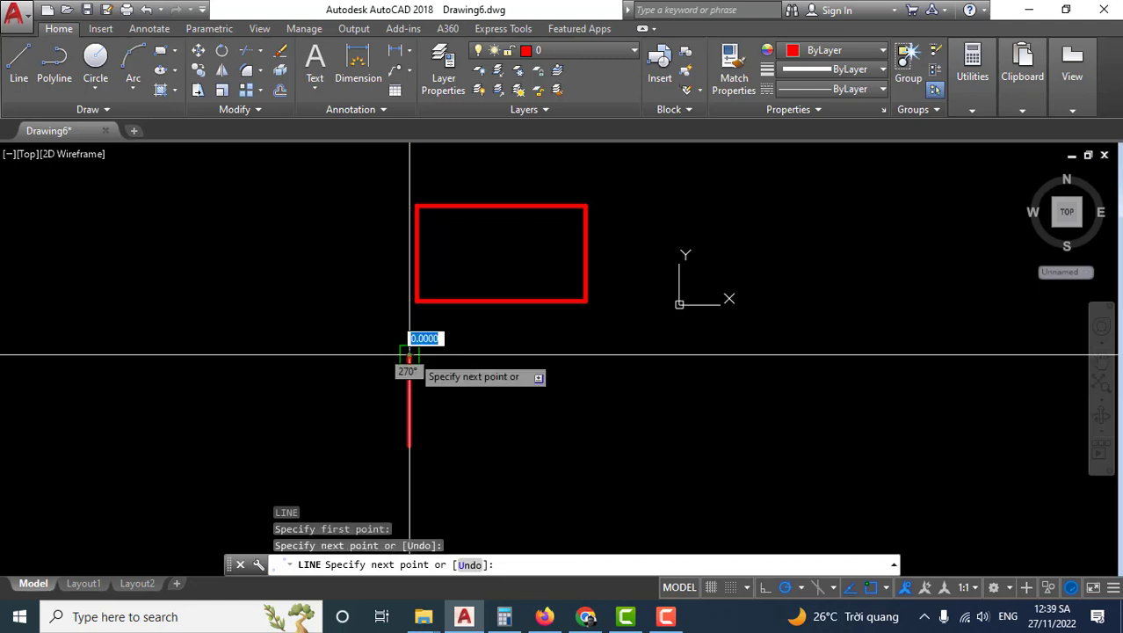
pyautogui.click(514, 354)
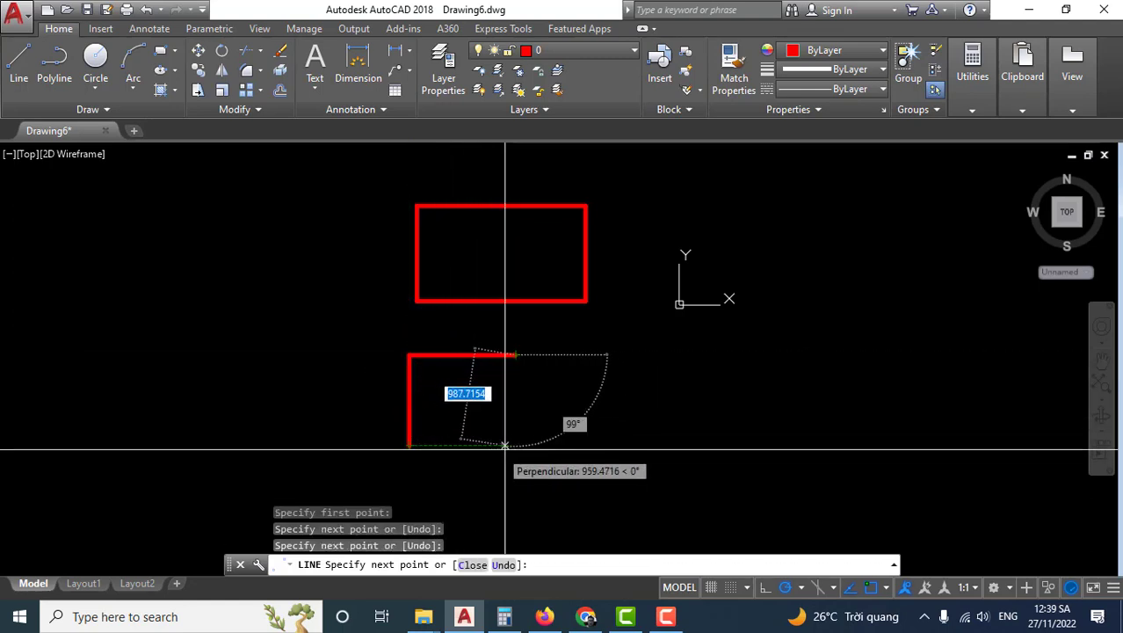
pyautogui.click(516, 446)
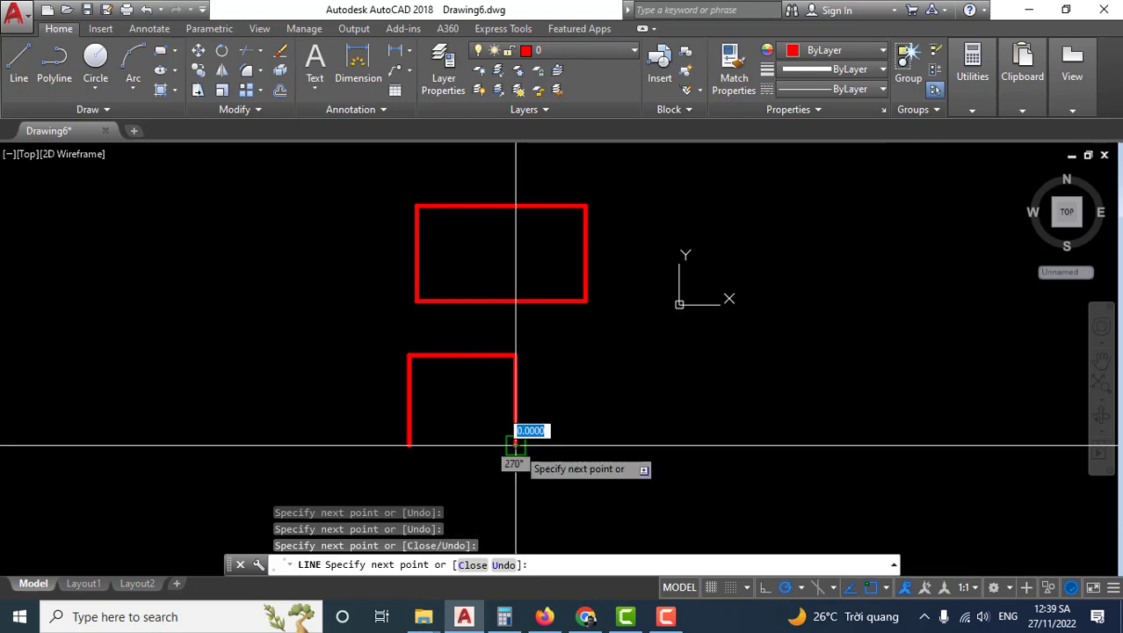
pyautogui.write('c')
pyautogui.press('Return')
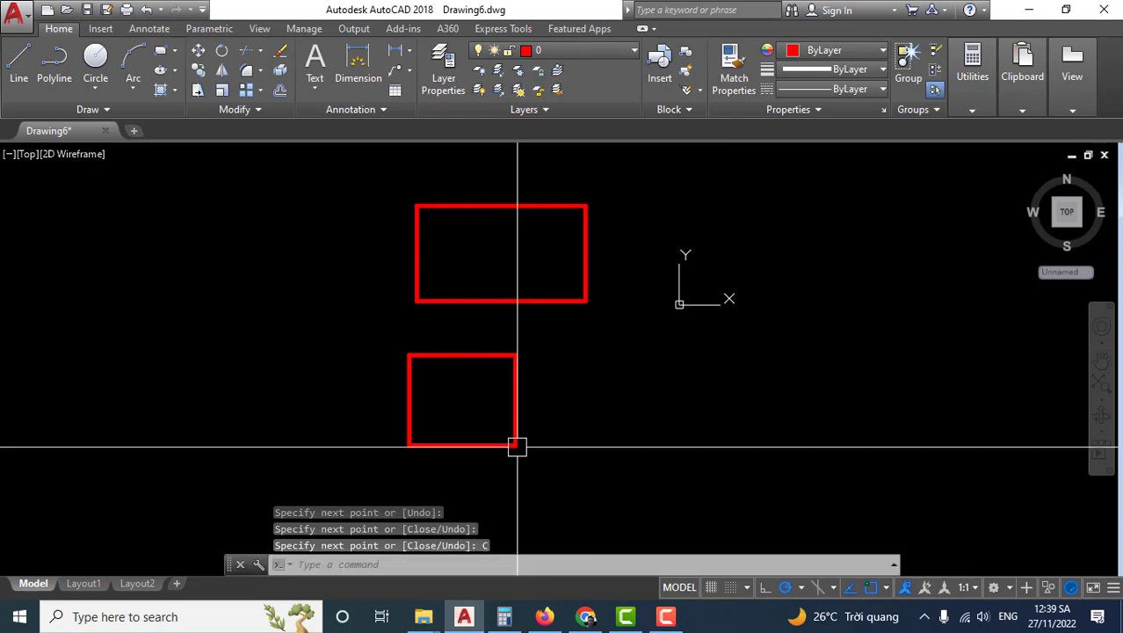
# Draw a wide closed polyline rectangle, about 3530 by 1434 units, to the right of the small line-drawn rectangle.
pyautogui.moveTo(592, 410); pyautogui.dragTo(569, 357, button='middle')
pyautogui.scroll(-2, 569, 357)
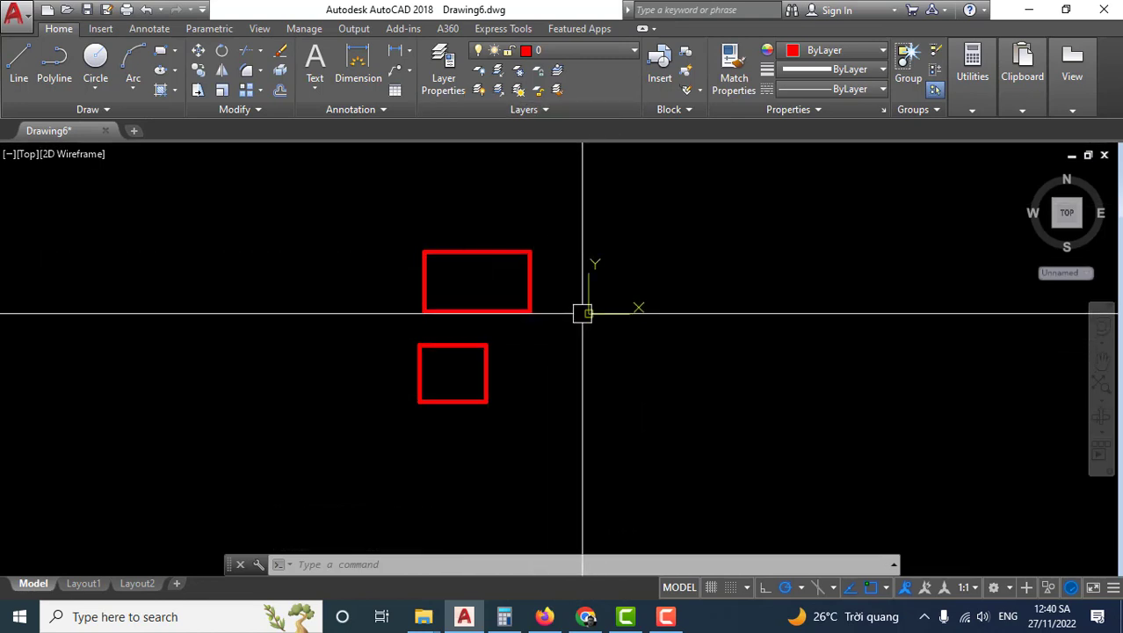
pyautogui.moveTo(571, 414); pyautogui.dragTo(578, 379, button='middle')
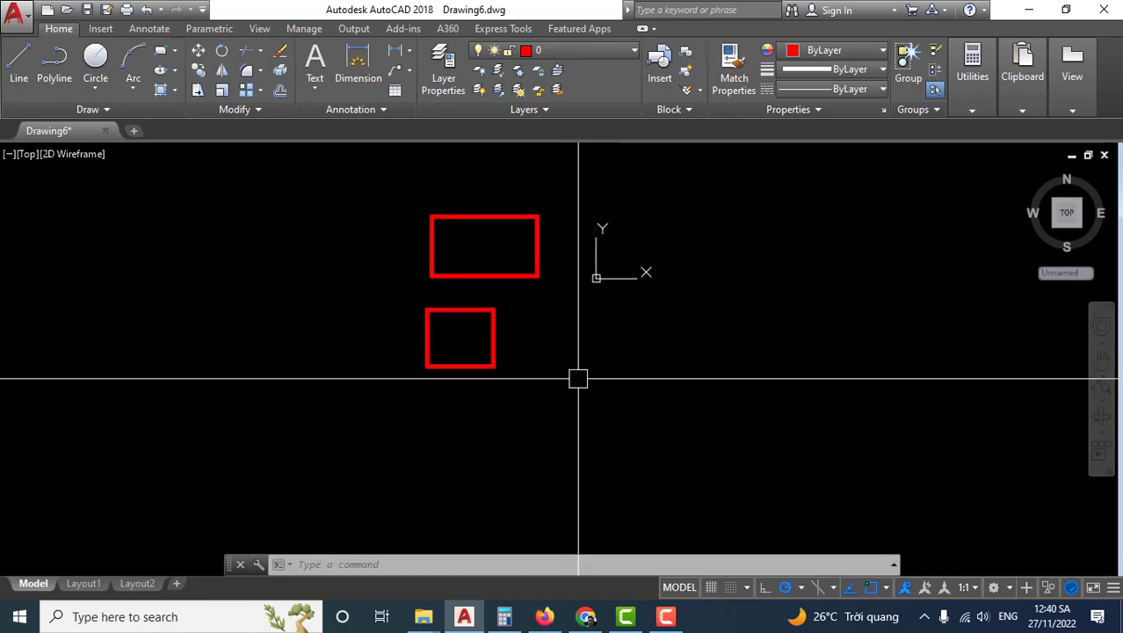
pyautogui.click(54, 61)
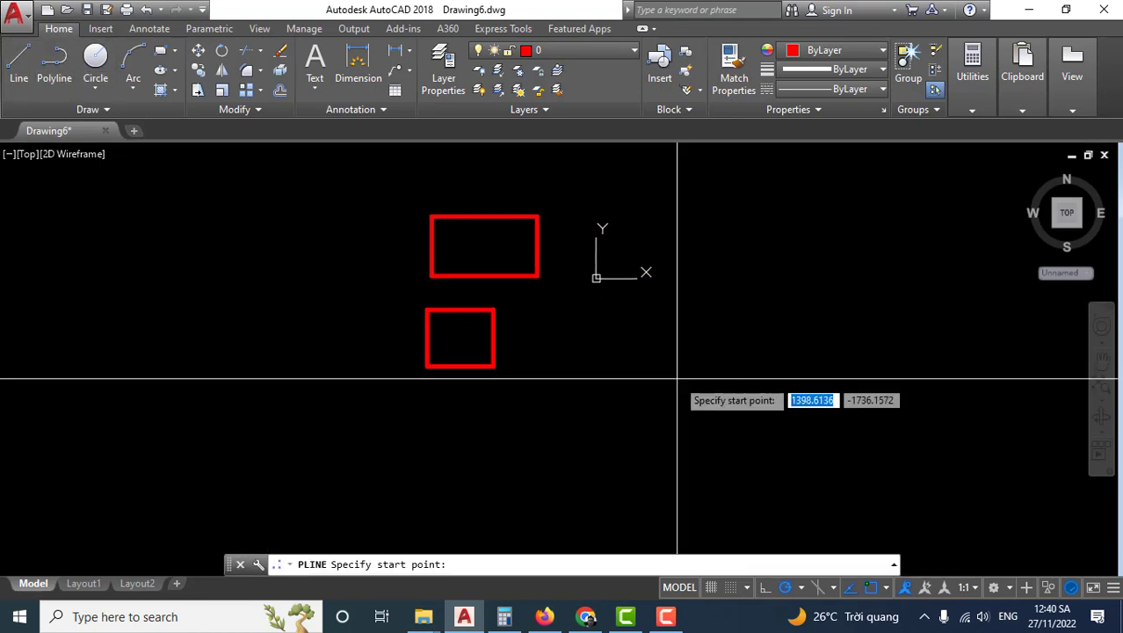
pyautogui.click(556, 393)
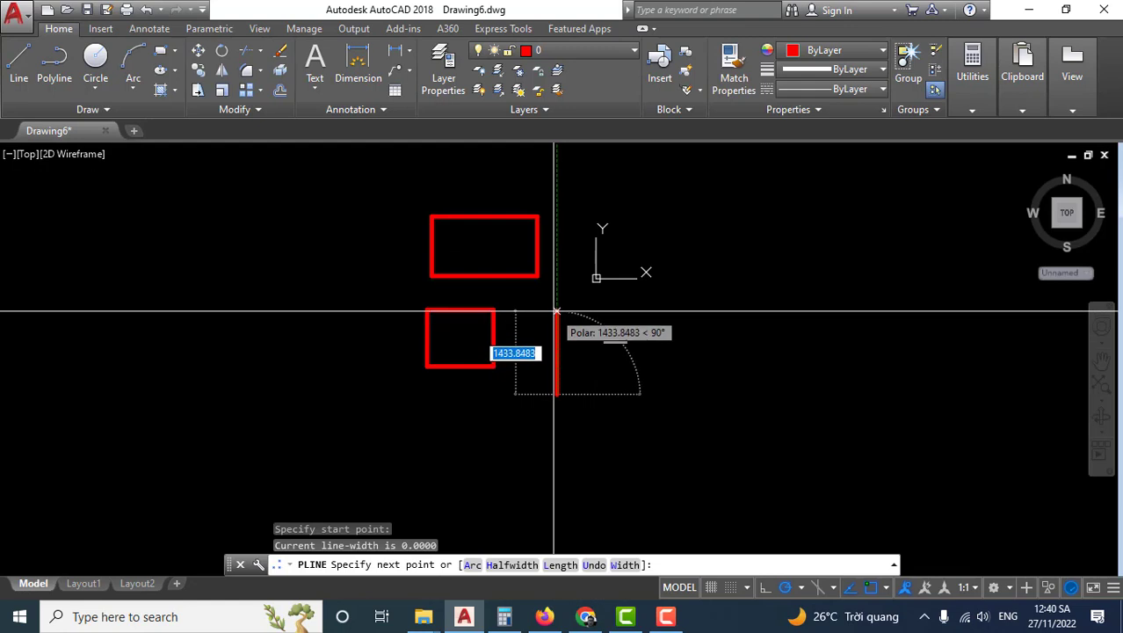
pyautogui.click(556, 310)
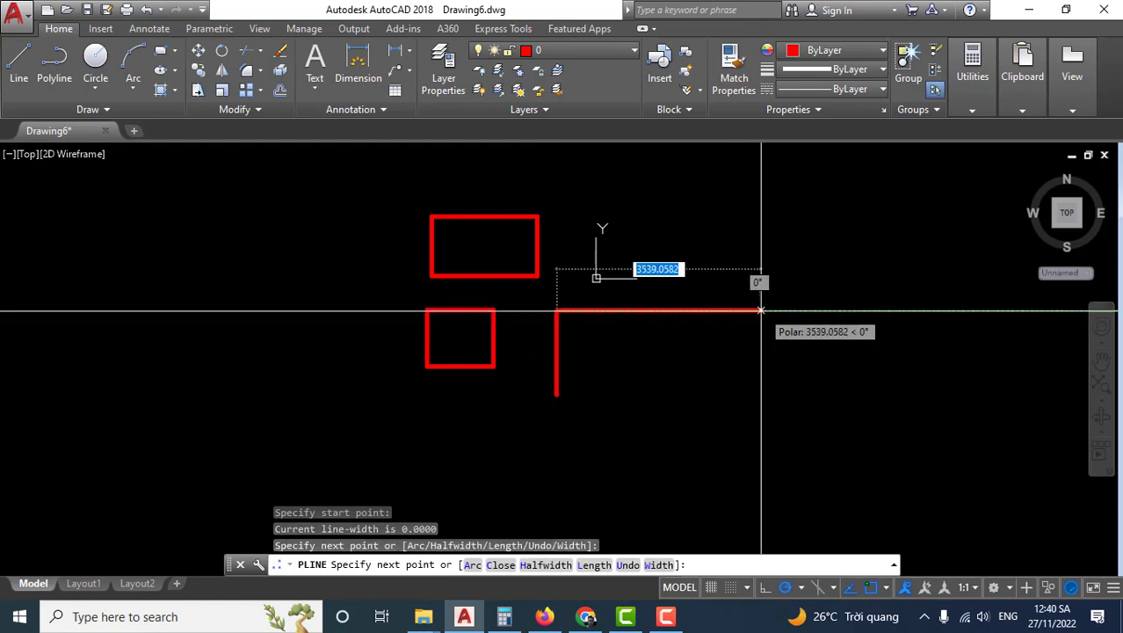
pyautogui.click(762, 309)
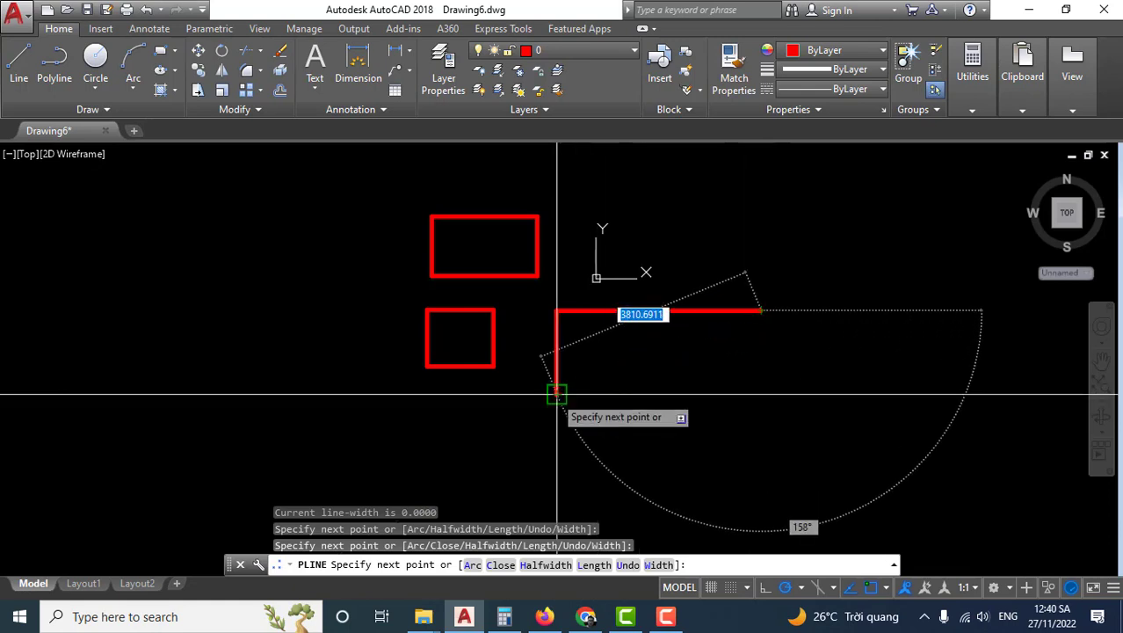
pyautogui.click(761, 393)
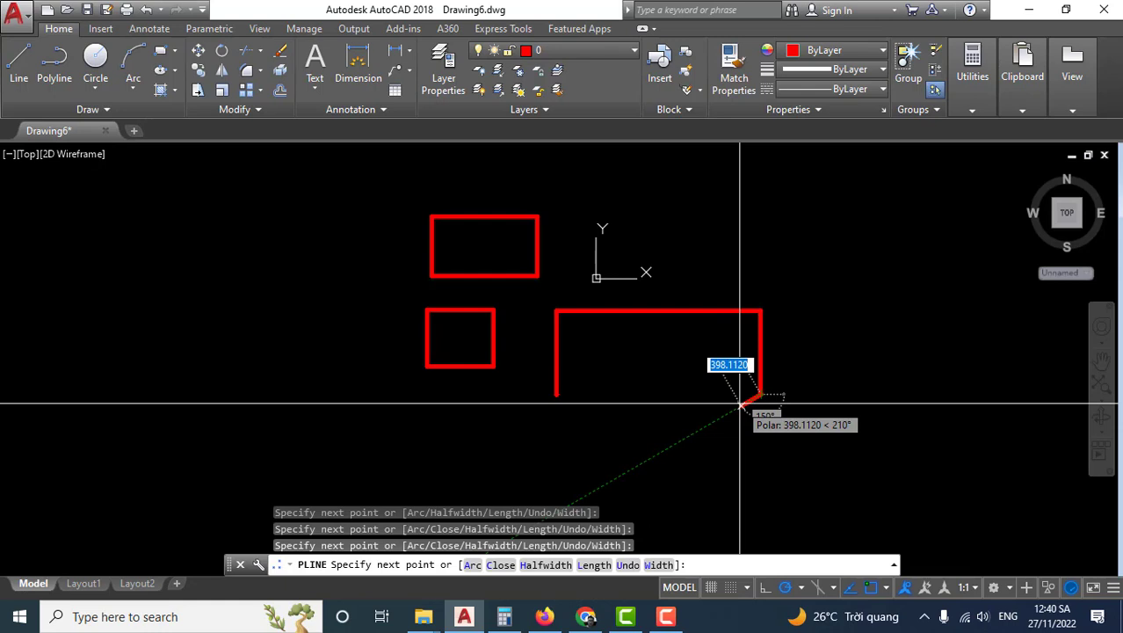
pyautogui.write('C')
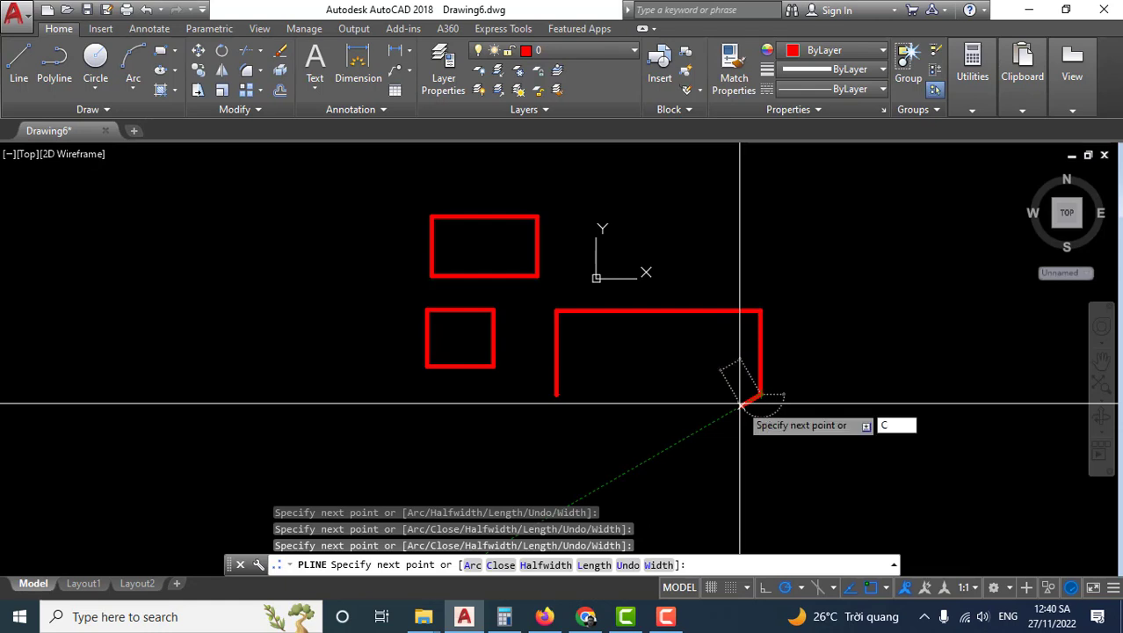
pyautogui.press('Return')
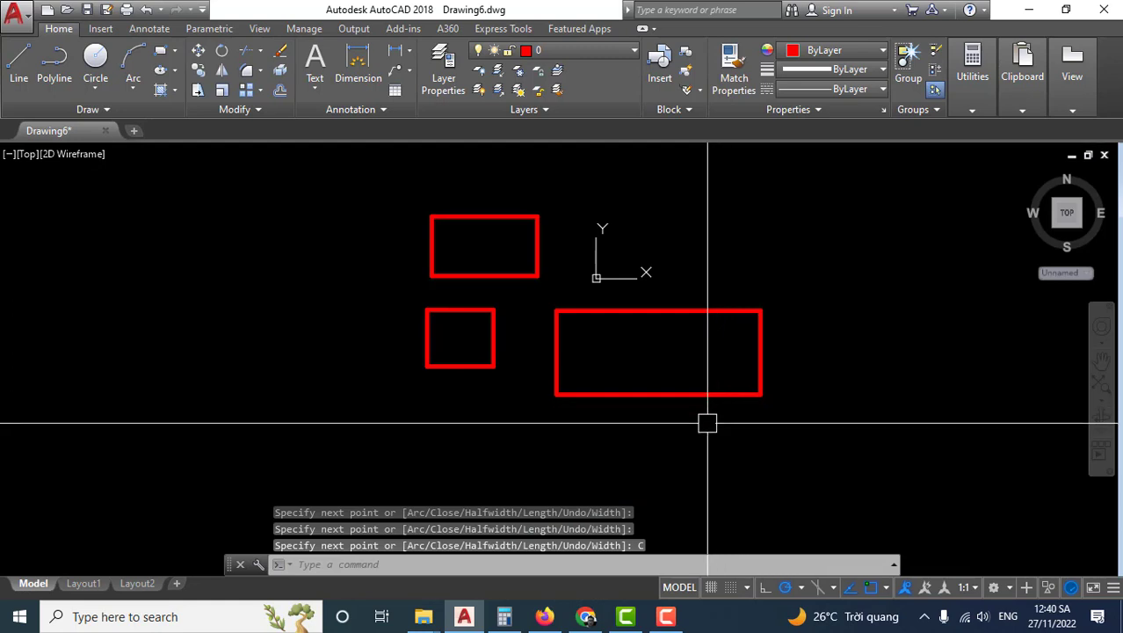
# Draw a second closed polyline rectangle, about 1434 units high, below the existing shapes.
pyautogui.moveTo(707, 418); pyautogui.dragTo(723, 348, button='middle')
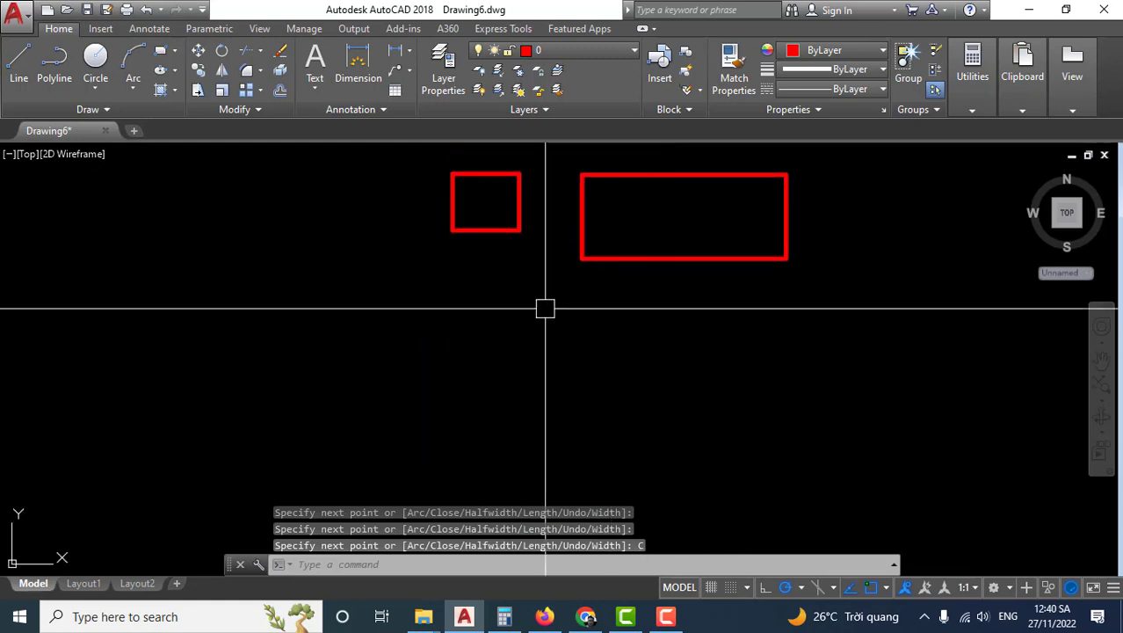
pyautogui.click(55, 62)
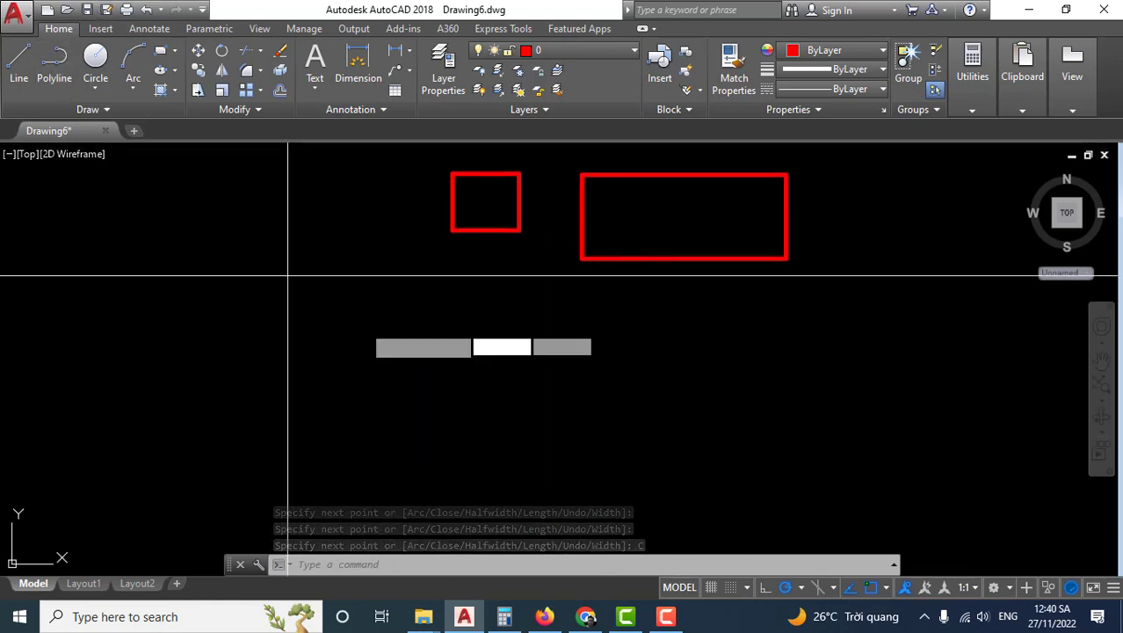
pyautogui.click(531, 417)
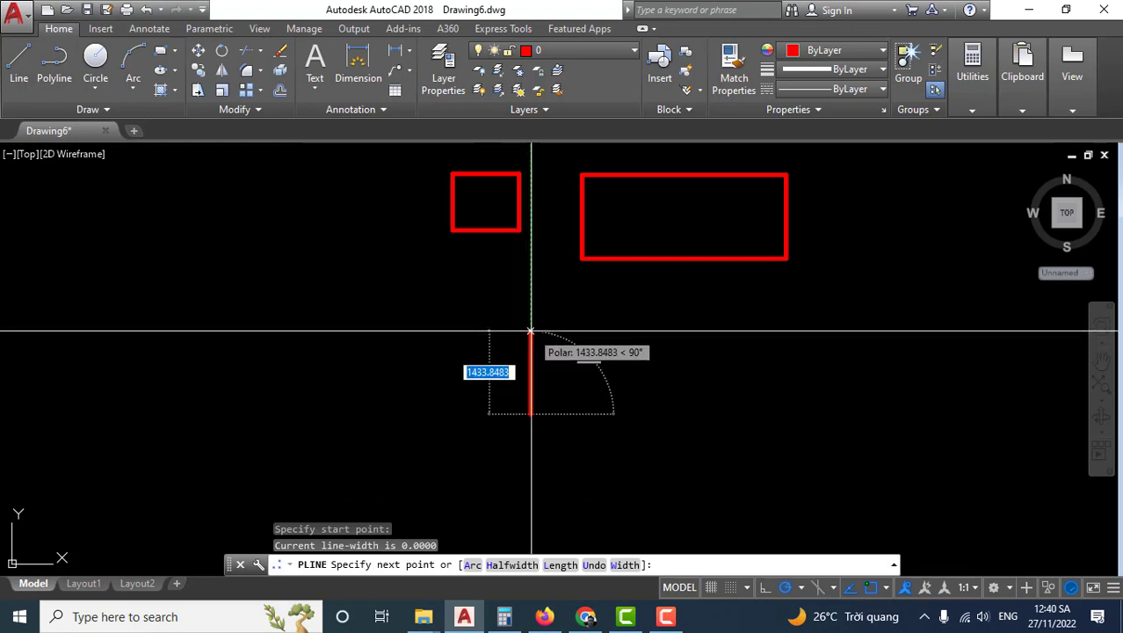
pyautogui.click(531, 330)
pyautogui.click(633, 331)
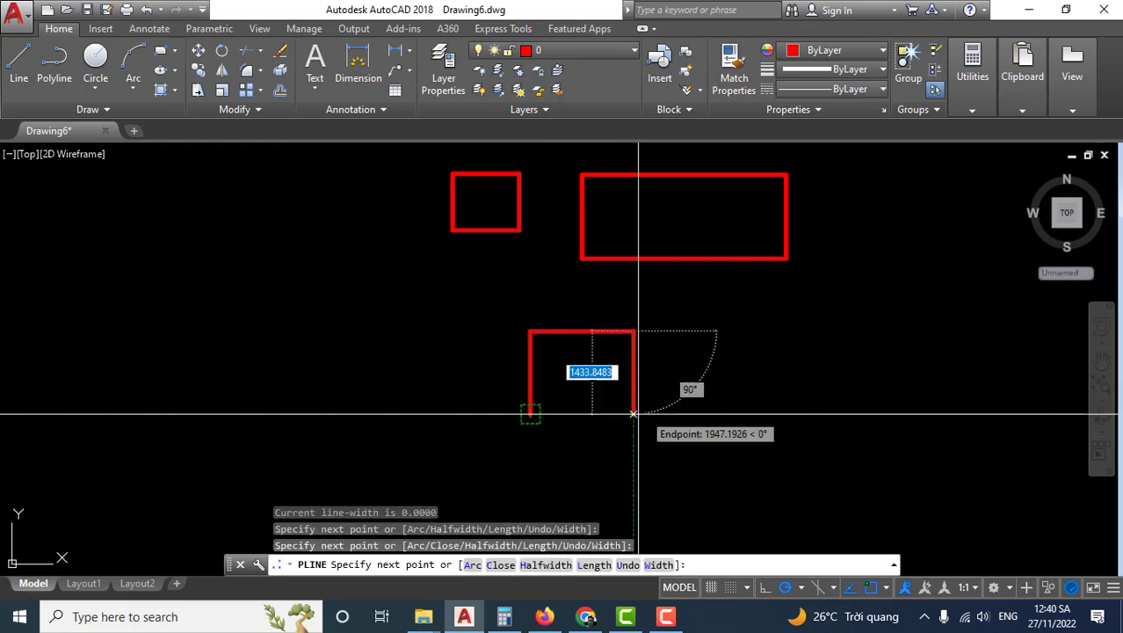
pyautogui.click(633, 413)
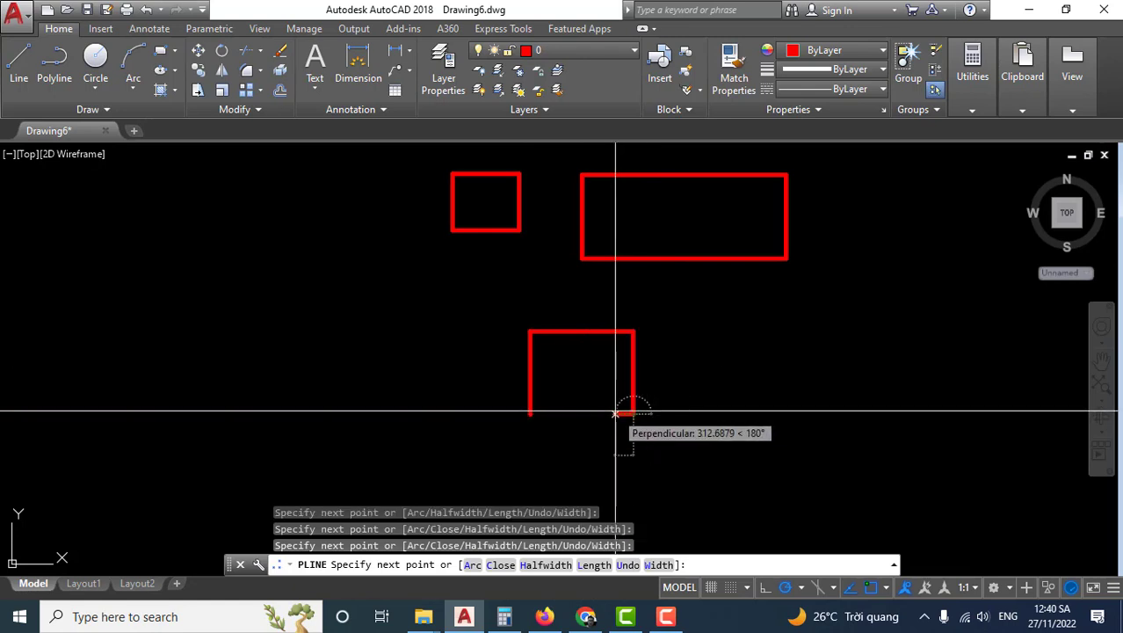
pyautogui.write('C')
pyautogui.press('Return')
# Draw a large horizontal rectangle with the Rectangle command, right of the lowest polyline rectangle and below the wide one.
pyautogui.scroll(-2, 552, 395)
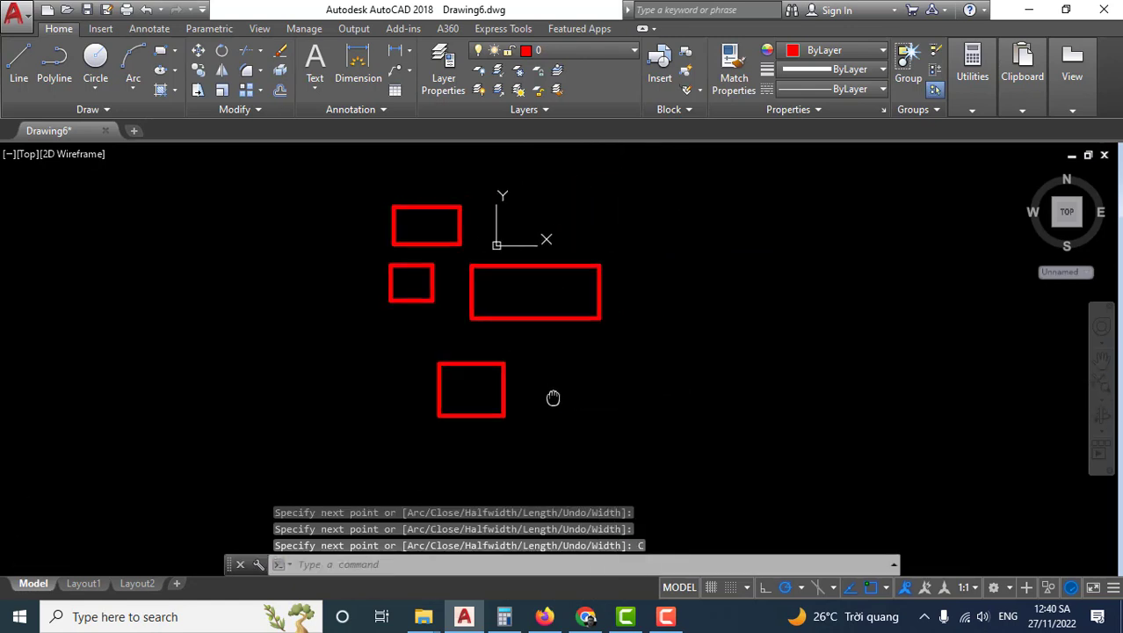
pyautogui.scroll(2, 456, 341)
pyautogui.moveTo(456, 341); pyautogui.dragTo(501, 366, button='middle')
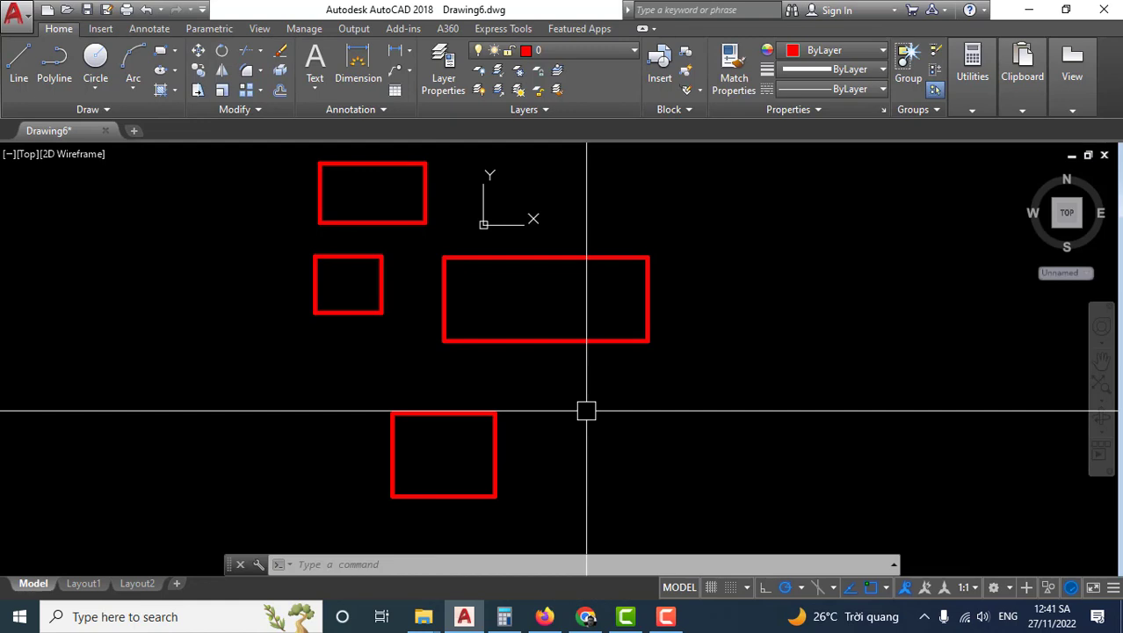
pyautogui.write('R')
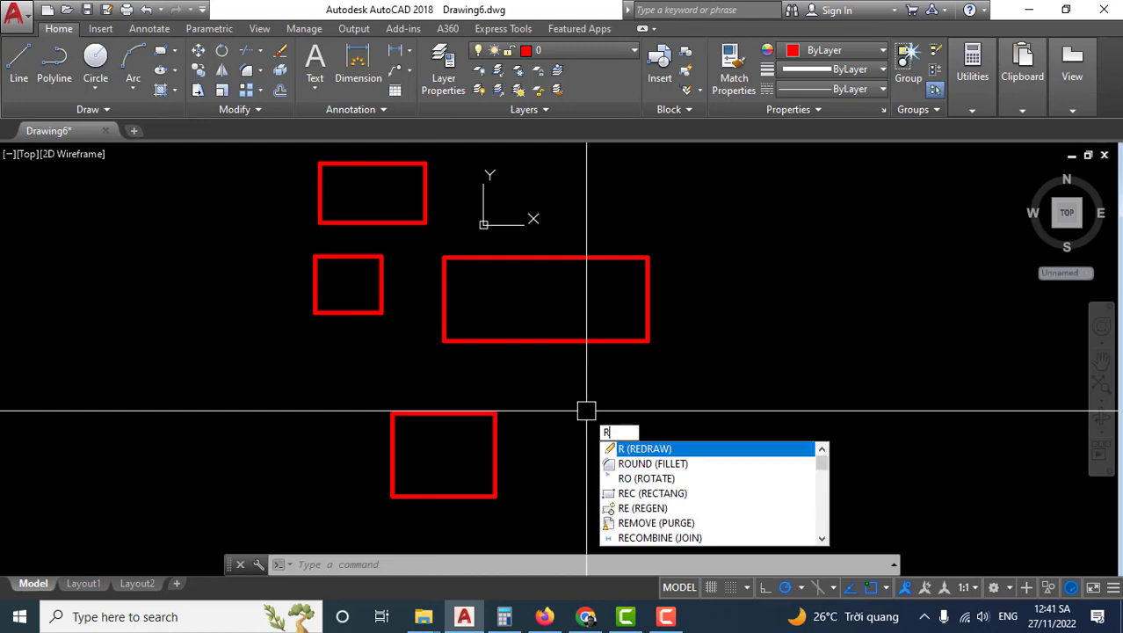
pyautogui.write('EC')
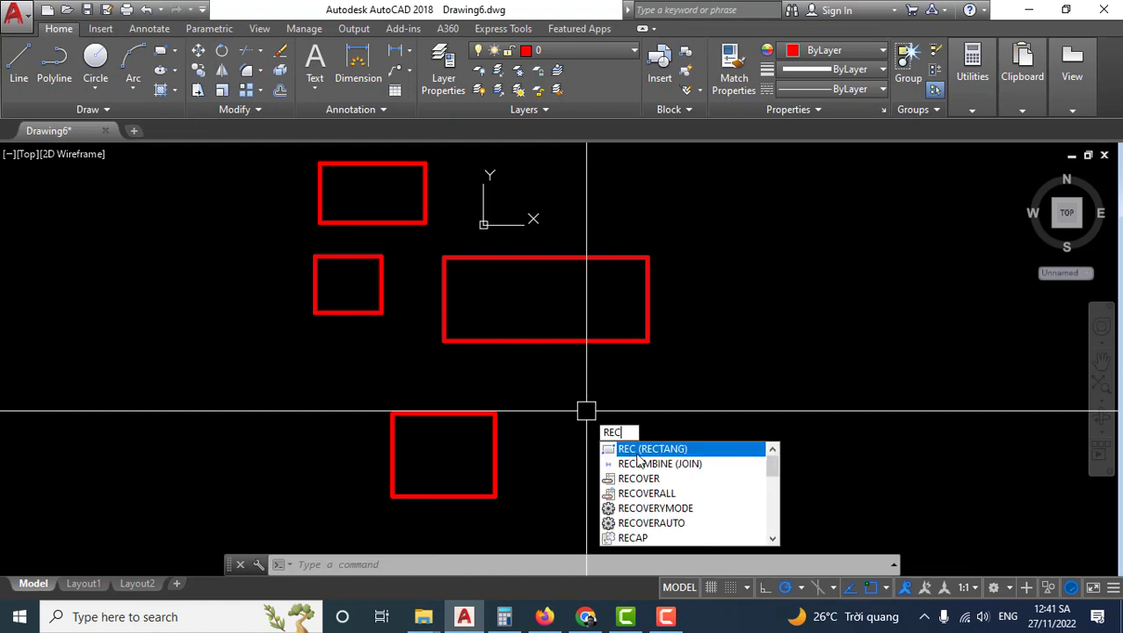
pyautogui.click(661, 450)
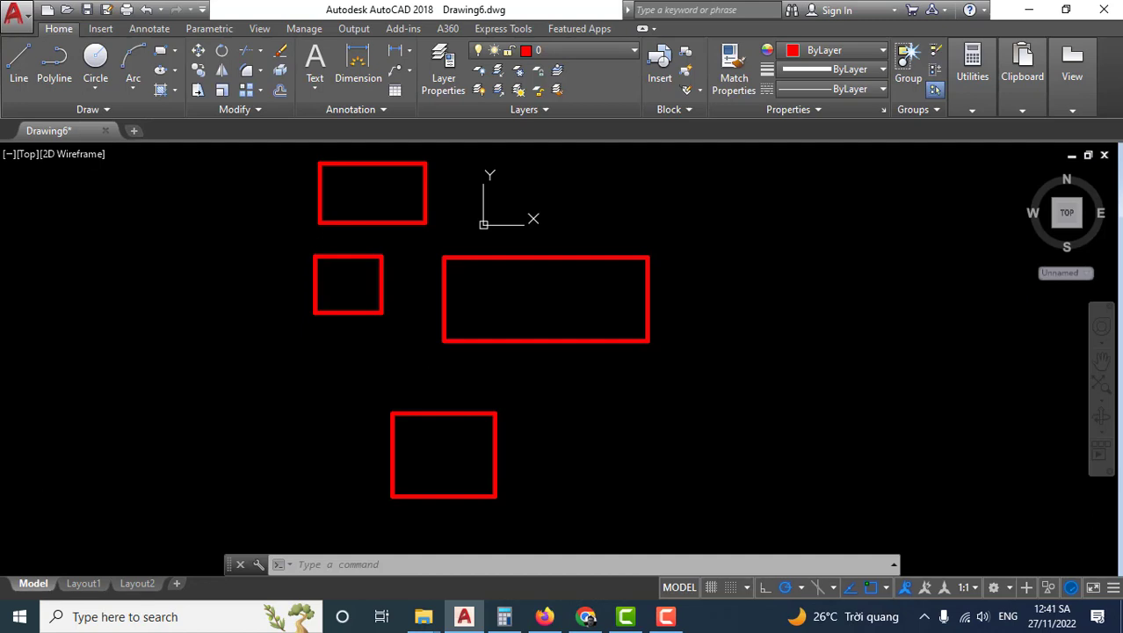
pyautogui.click(569, 386)
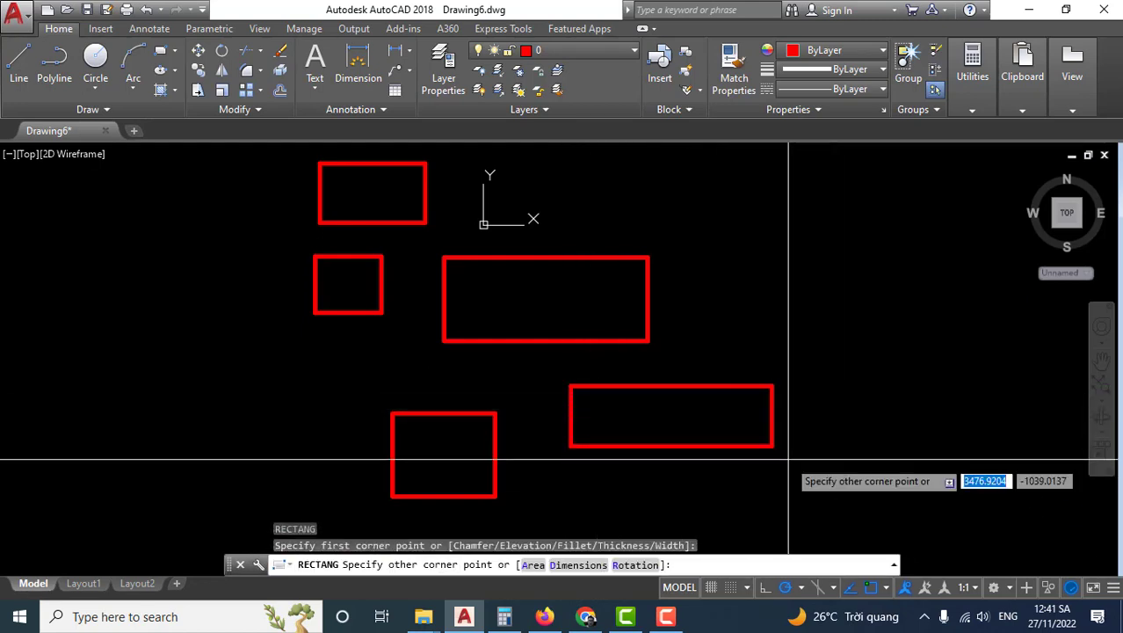
pyautogui.click(830, 486)
# Draw an upright rectangle with the Rectangle command, to the right of the wide polyline rectangle.
pyautogui.moveTo(748, 459); pyautogui.dragTo(681, 446, button='middle')
pyautogui.press('Return')
pyautogui.moveTo(665, 296); pyautogui.dragTo(664, 329, button='middle')
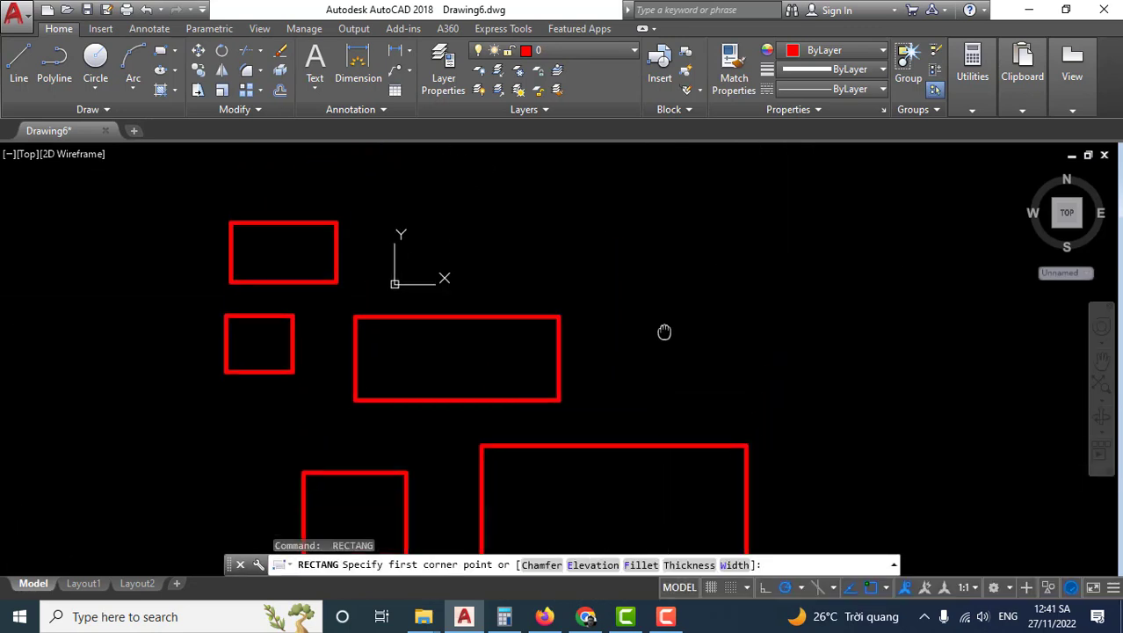
pyautogui.click(595, 264)
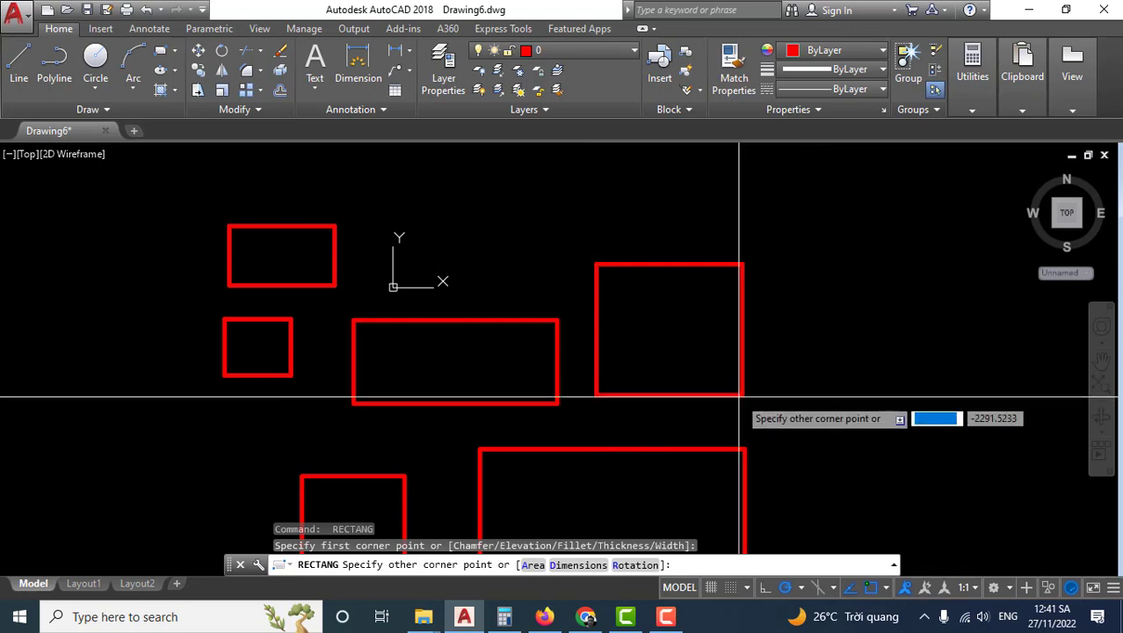
pyautogui.click(718, 415)
# Draw another rectangle by two opposite corners, above and to the right of the upright rectangle.
pyautogui.moveTo(773, 341); pyautogui.dragTo(657, 346, button='middle')
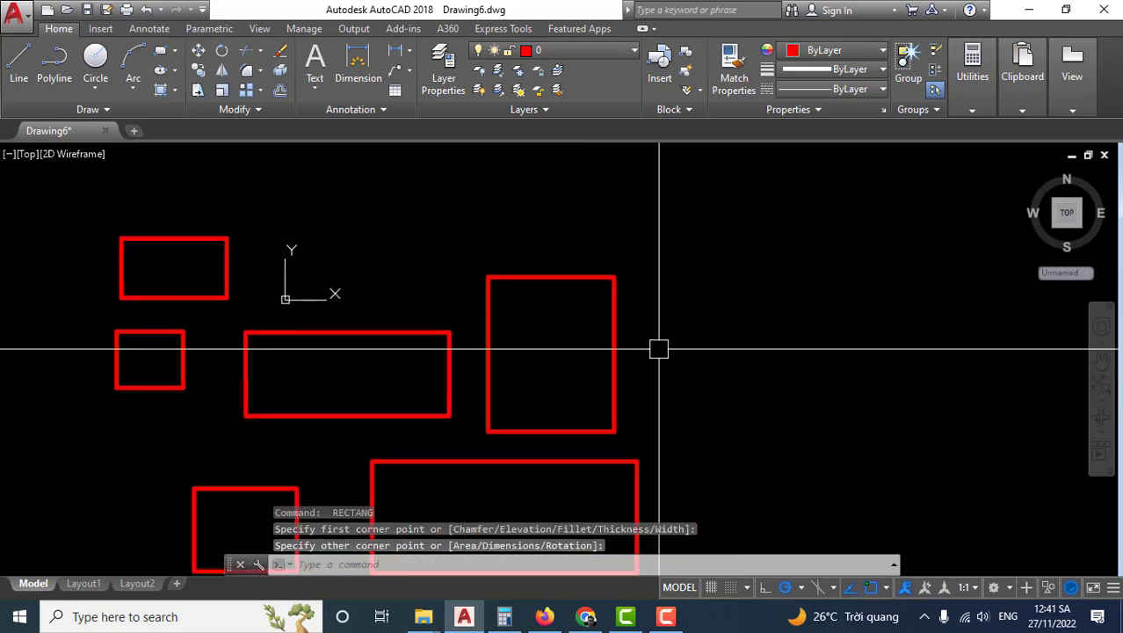
pyautogui.press('Return')
pyautogui.click(639, 231)
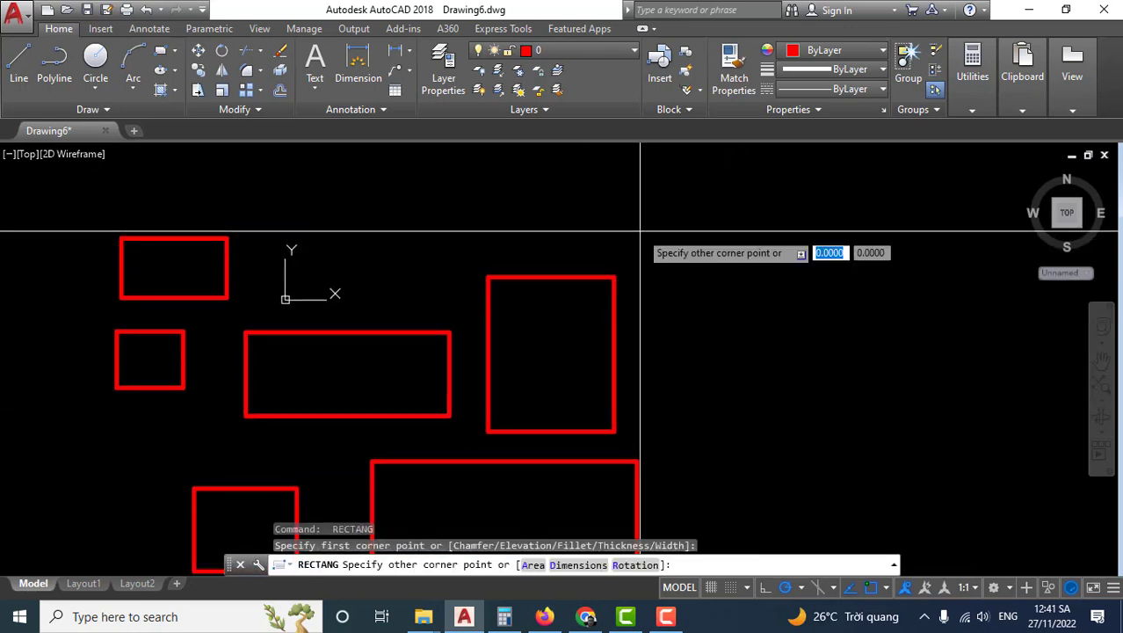
pyautogui.click(788, 352)
pyautogui.scroll(-4, 803, 361)
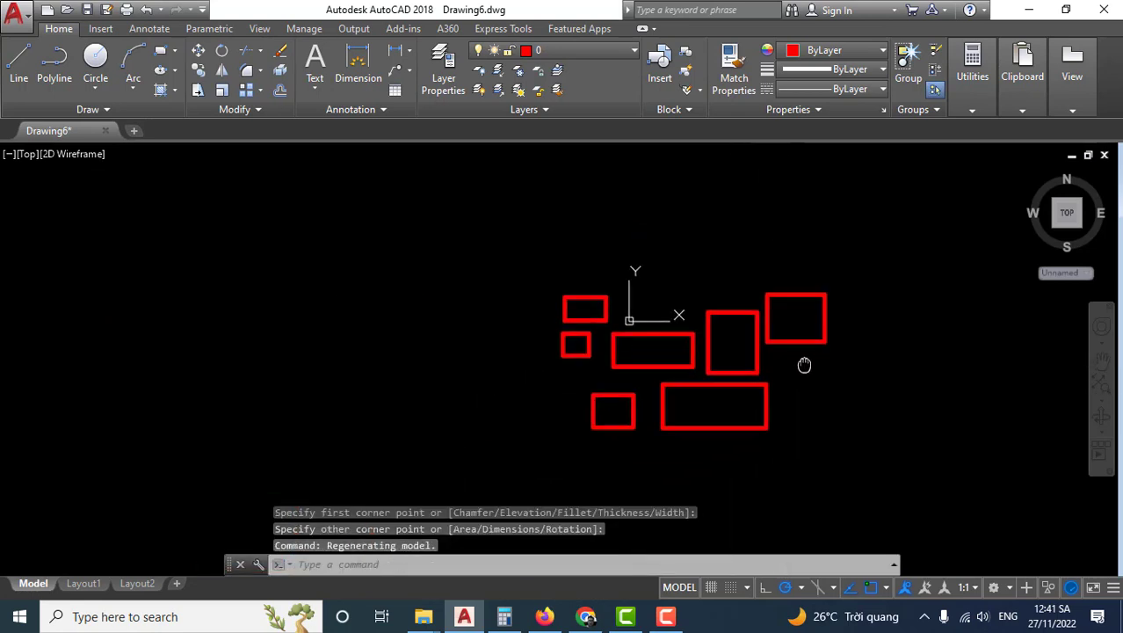
pyautogui.scroll(4, 728, 362)
pyautogui.moveTo(727, 362); pyautogui.dragTo(672, 343, button='middle')
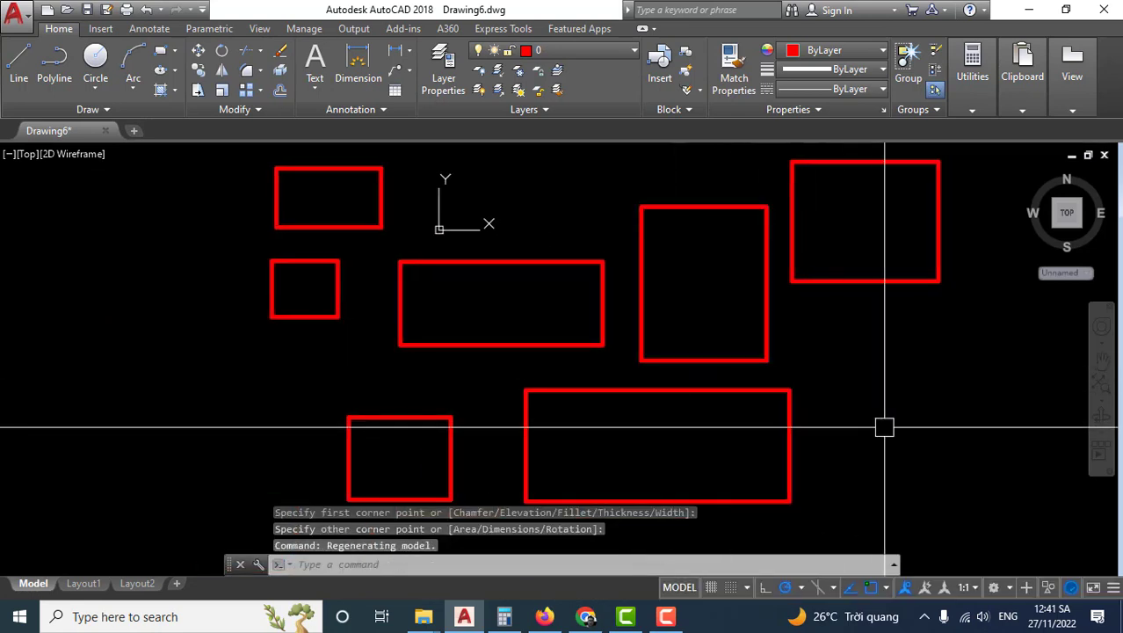